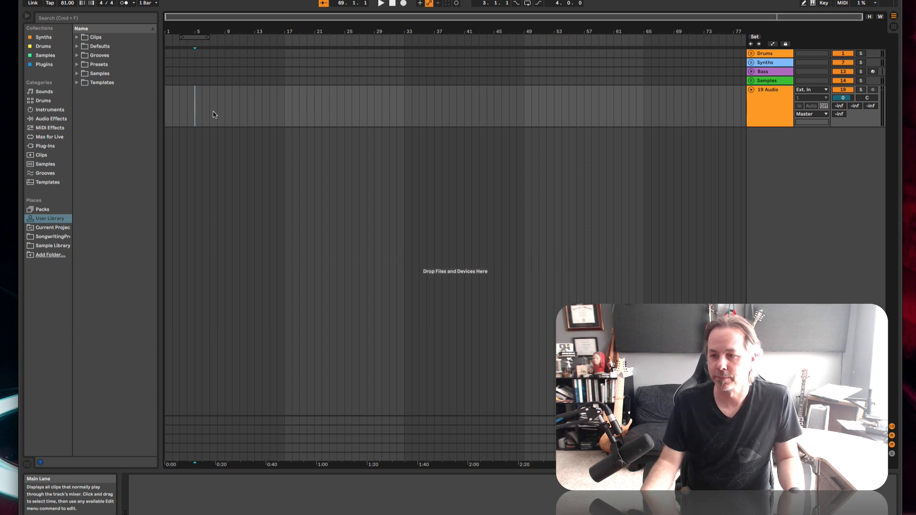
Step: Import the reference audio file "track" into the 19 Audio track at bar 1 and select its clip
left_click_drag(915, 281, 168, 102)
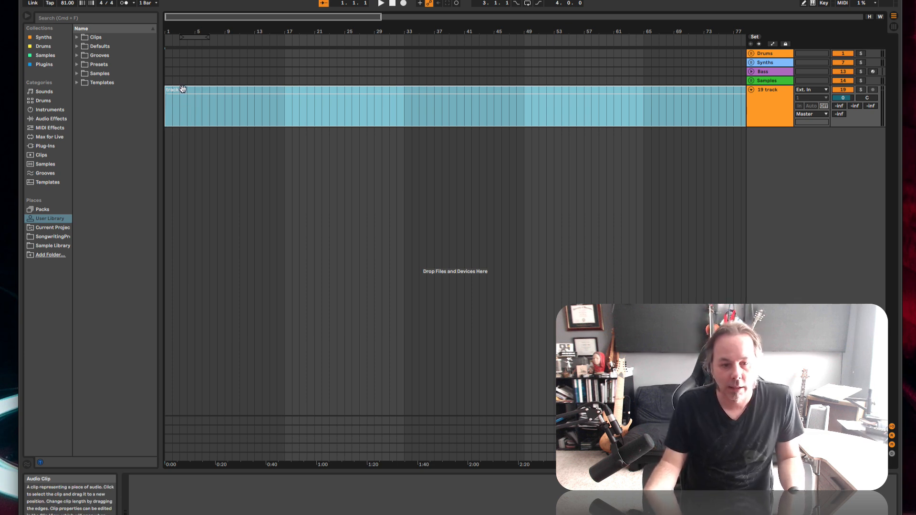
left_click(183, 89)
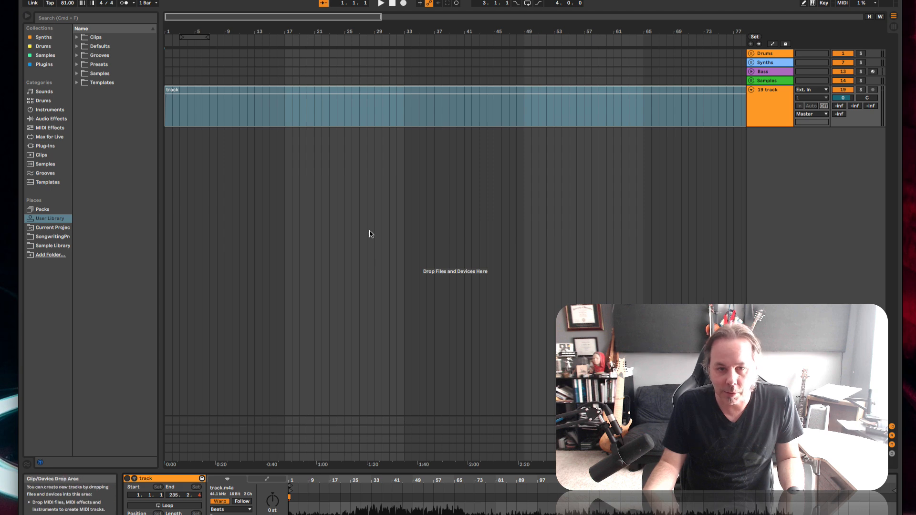
left_click(344, 91)
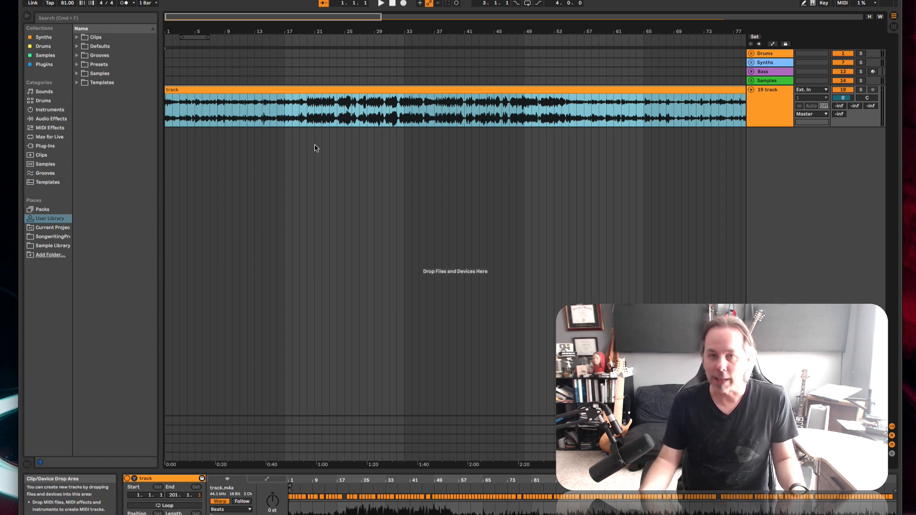
Step: Select bars 3 to 15 and bars 21 to 28 of the reference clip, switching its track off and on for each passage
left_click(217, 111)
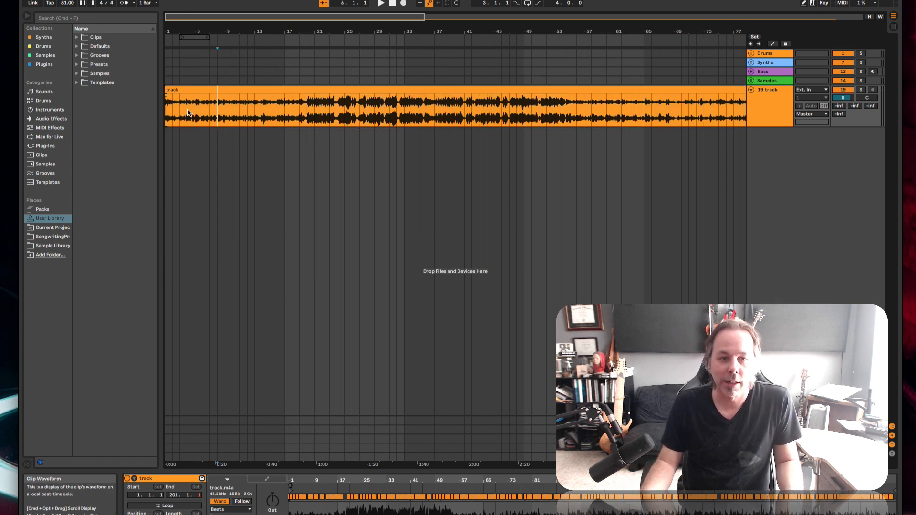
left_click_drag(179, 109, 268, 117)
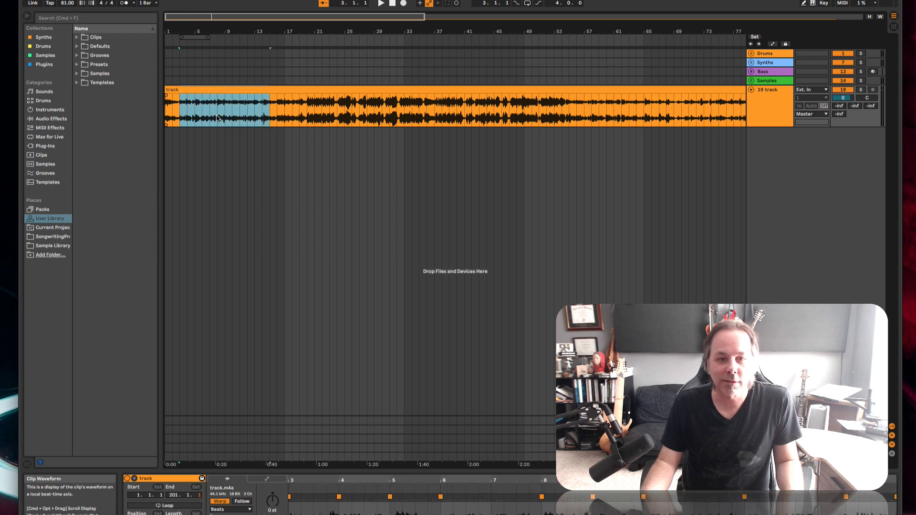
left_click(845, 91)
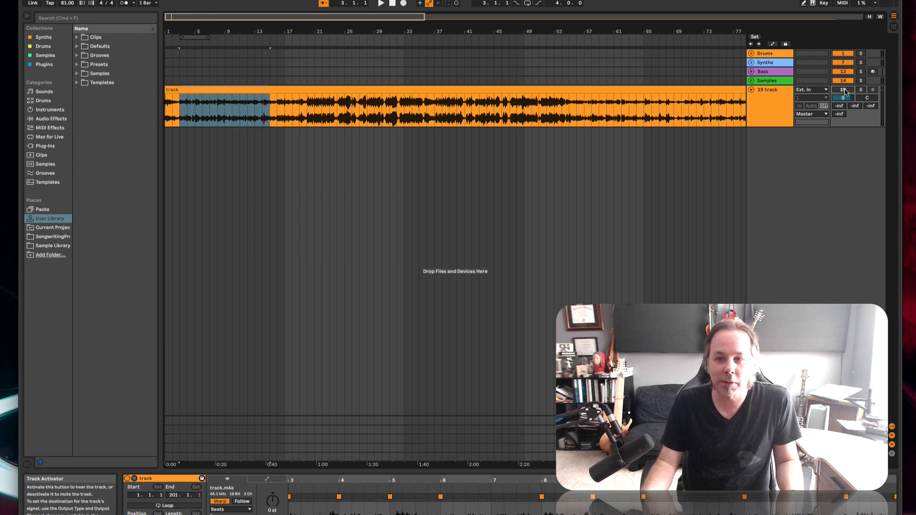
left_click(840, 91)
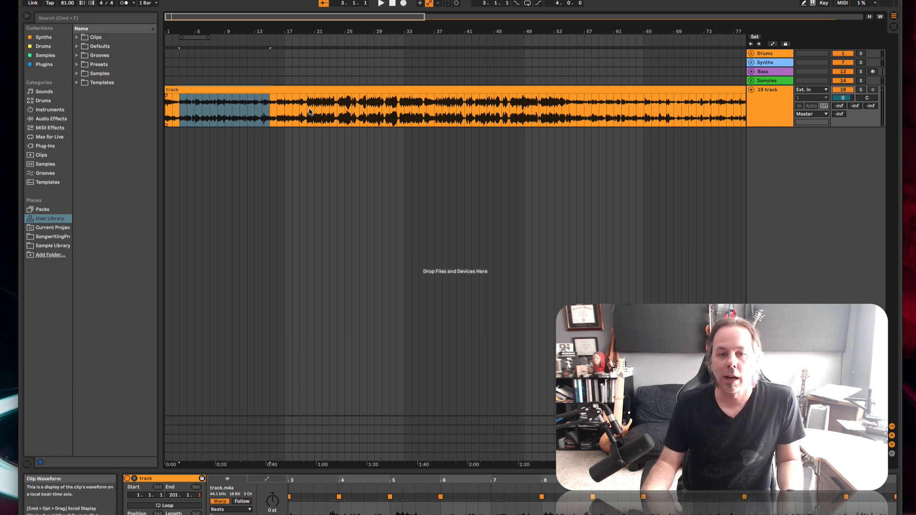
left_click_drag(313, 111, 365, 110)
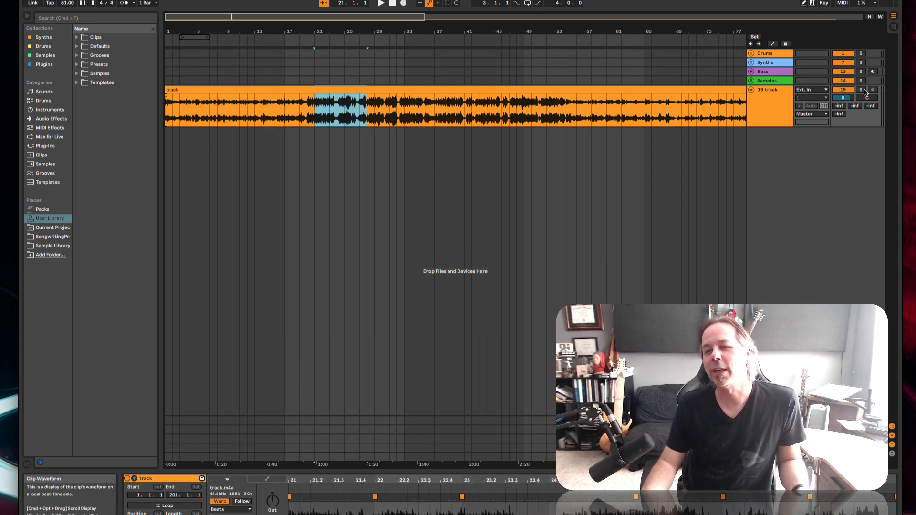
left_click(844, 91)
left_click(843, 91)
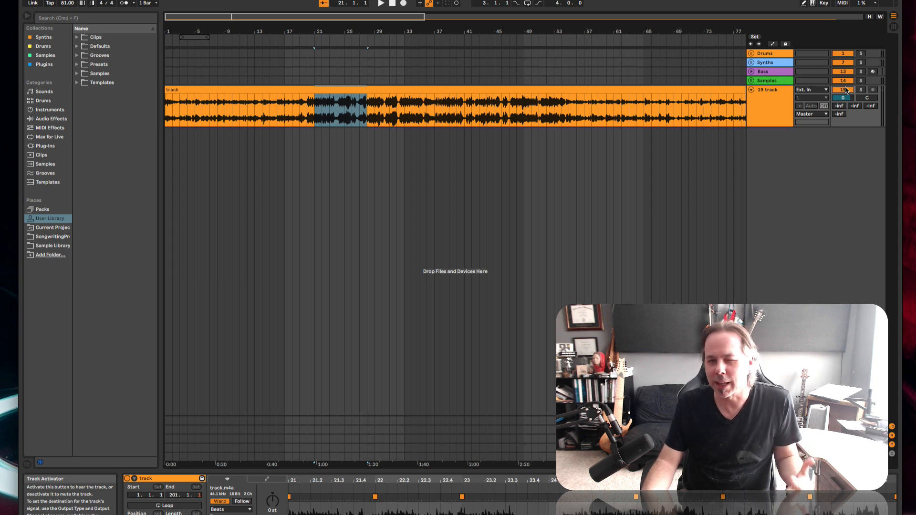
Step: Select bars 20 to 27 of the reference clip to examine the start of the louder section
left_click(319, 116)
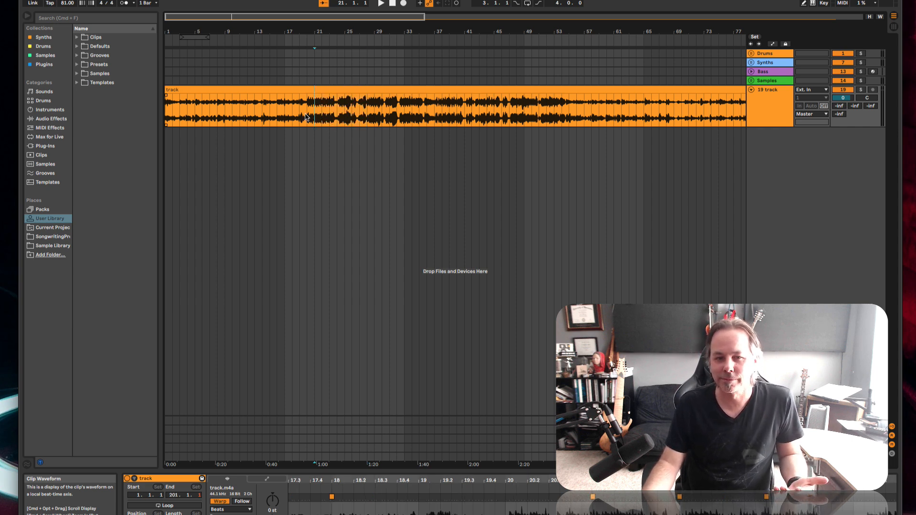
left_click_drag(308, 115, 359, 116)
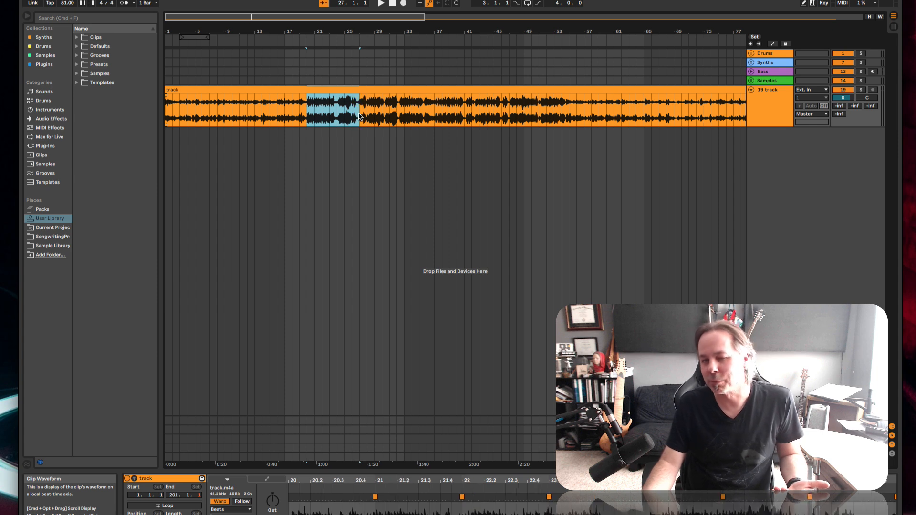
left_click(362, 116)
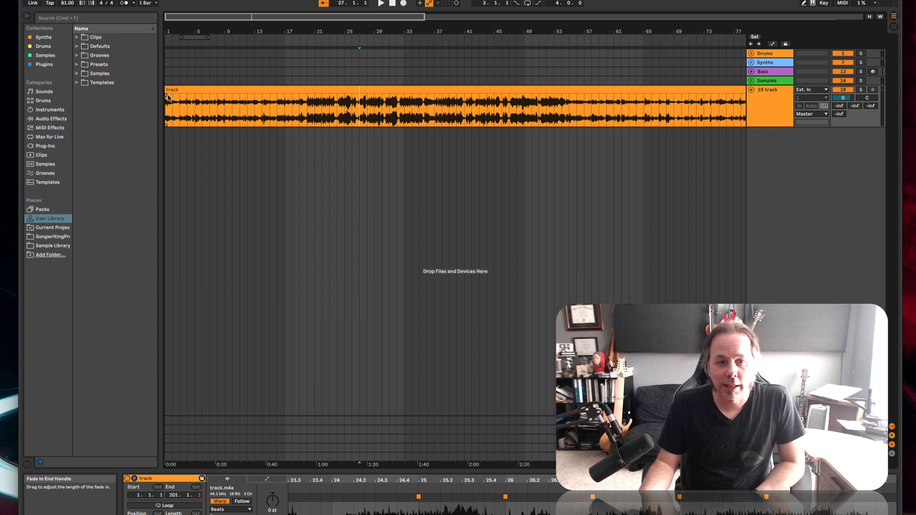
Step: Add a locator named "Chorus" at bar 20, where the reference waveform gets louder
mouse_move(167, 98)
left_mouse_down()
mouse_move(256, 98)
mouse_move(168, 97)
mouse_move(200, 111)
mouse_move(307, 112)
left_mouse_up()
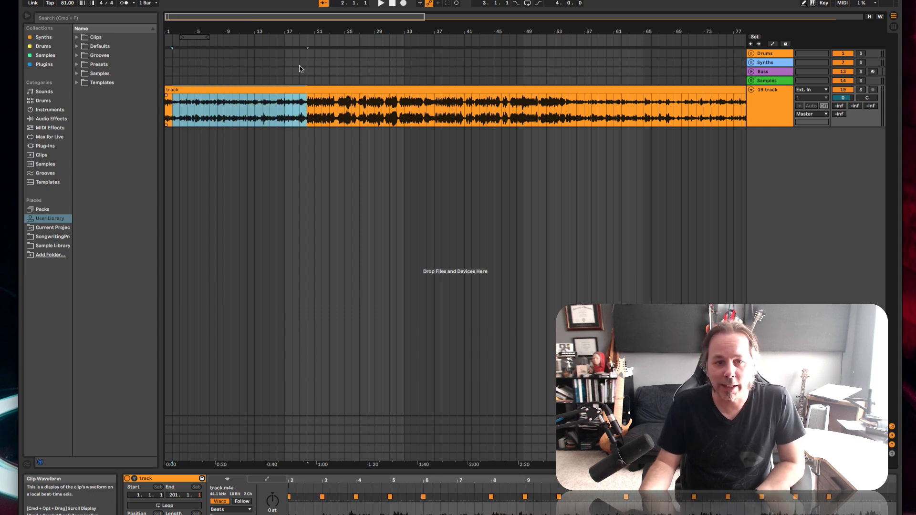
right_click(306, 42)
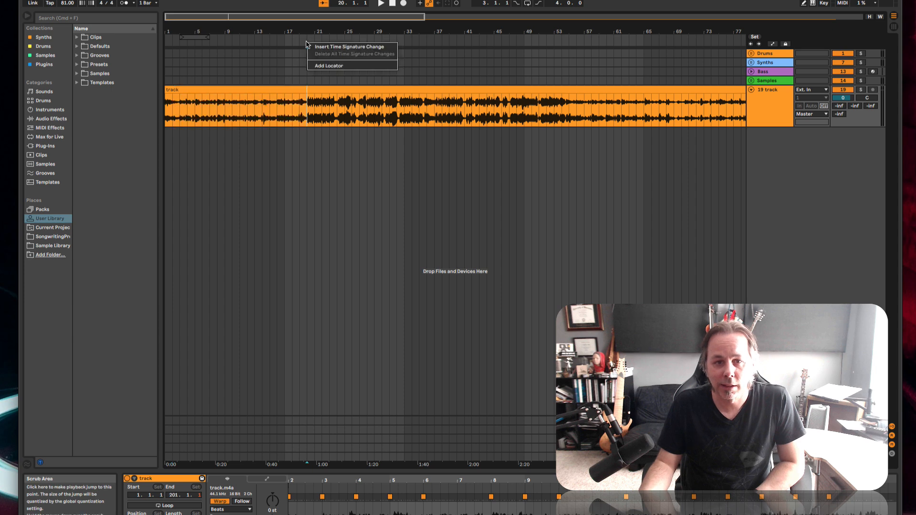
left_click(334, 68)
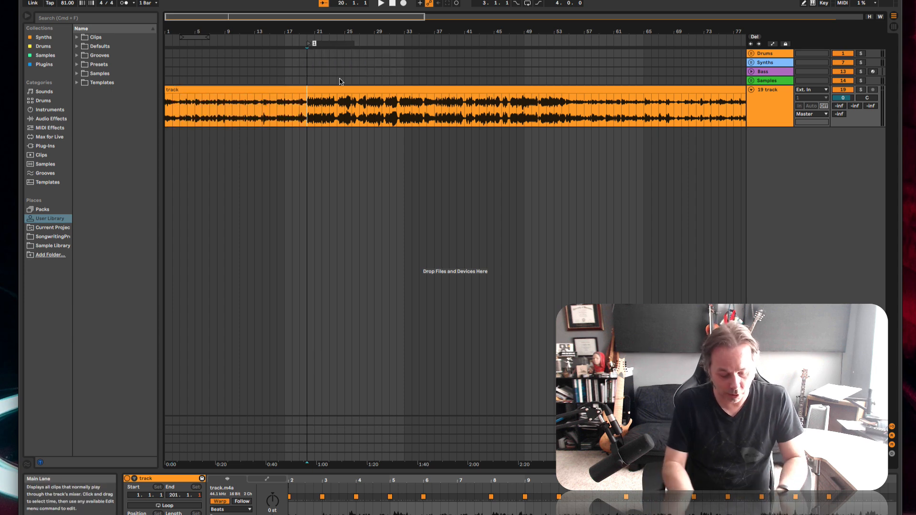
type("Chorus")
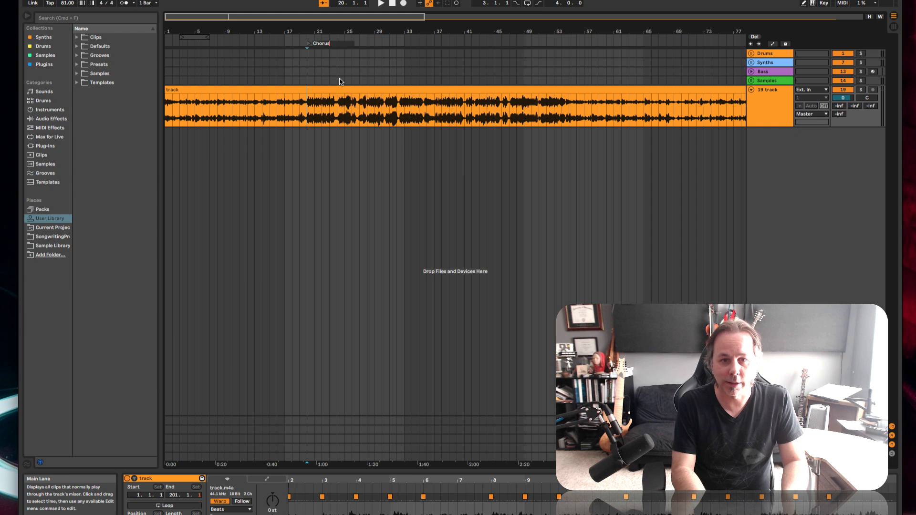
key("Return")
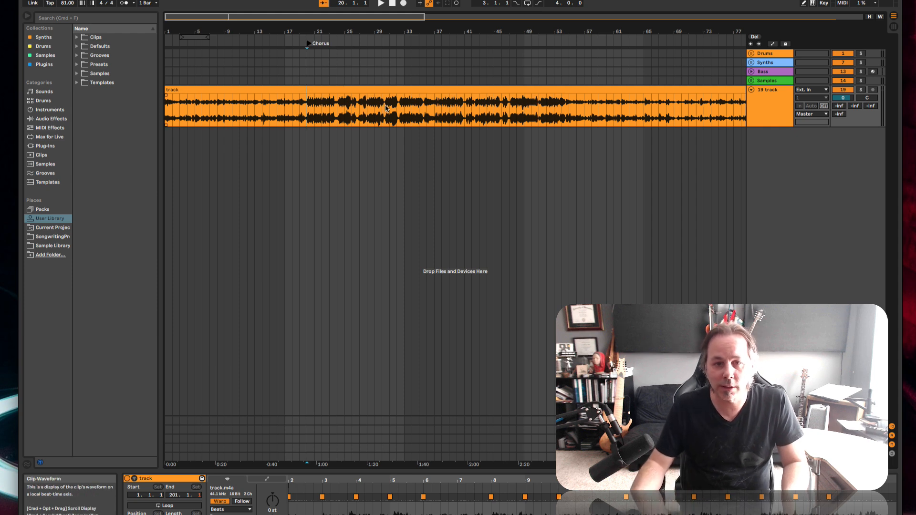
Step: Add a locator named "Bridge" at bar 32 of the reference track
left_click(399, 109)
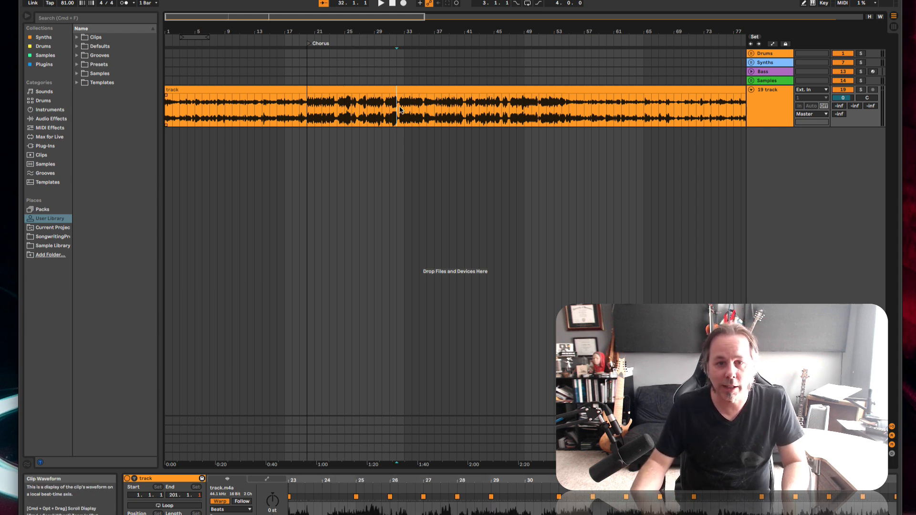
right_click(395, 46)
left_click(413, 68)
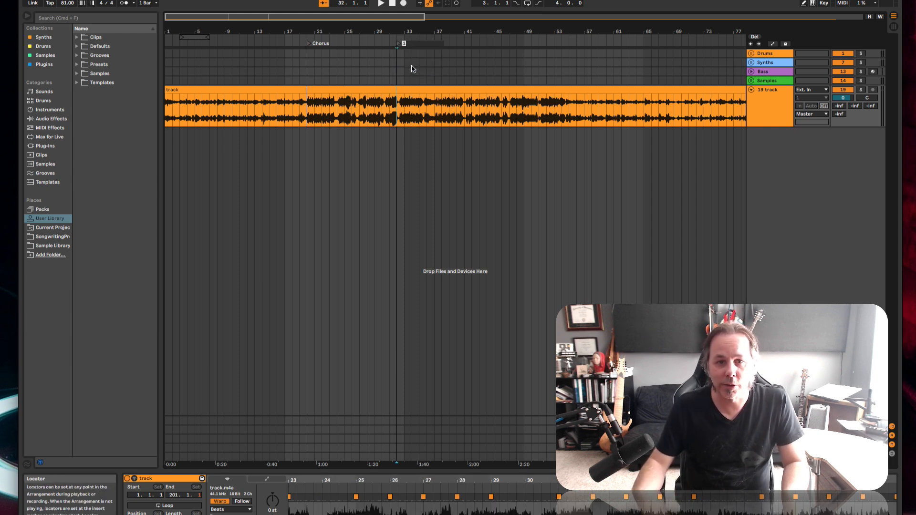
key("super+r")
type("Bridge")
key("Return")
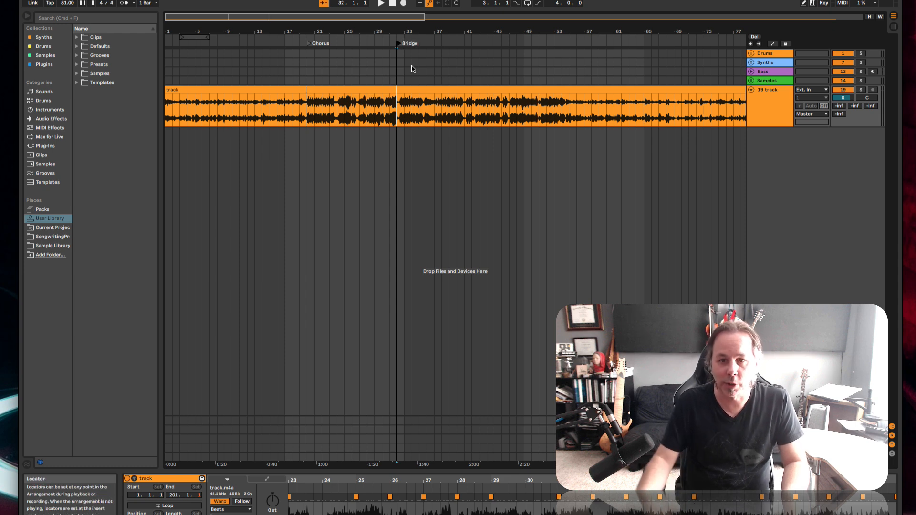
Step: Add a locator named "Verse 2" at bar 47 of the reference track
left_click(509, 112)
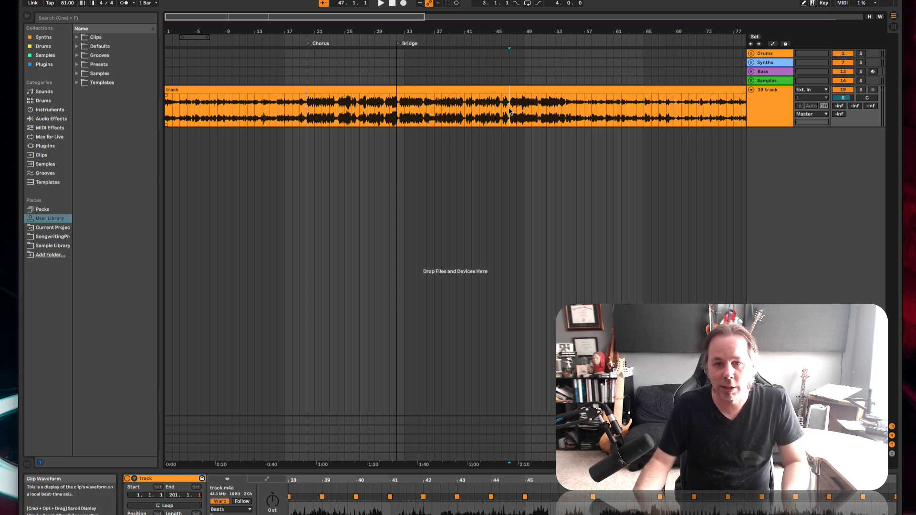
right_click(509, 46)
left_click(516, 66)
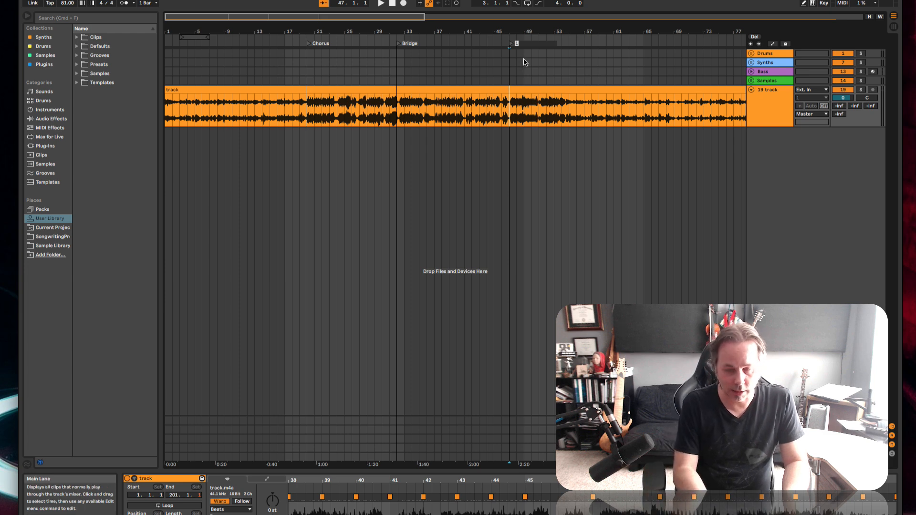
type("Chor")
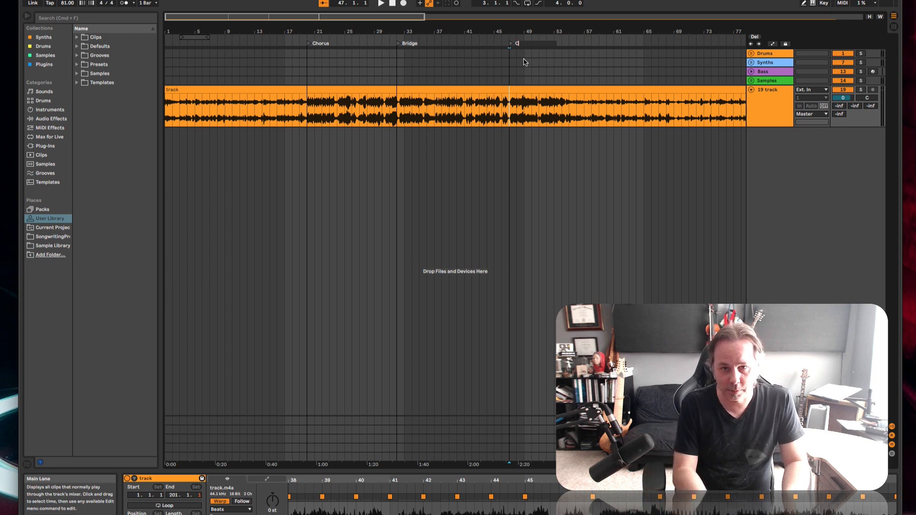
key("BackSpace")
key("BackSpace")
key("BackSpace")
key("BackSpace")
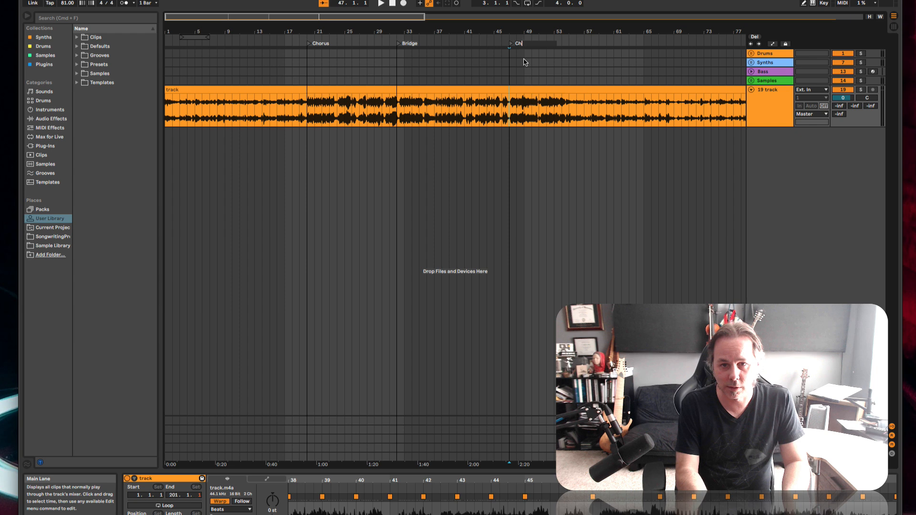
type("Version")
key("BackSpace")
key("BackSpace")
key("BackSpace")
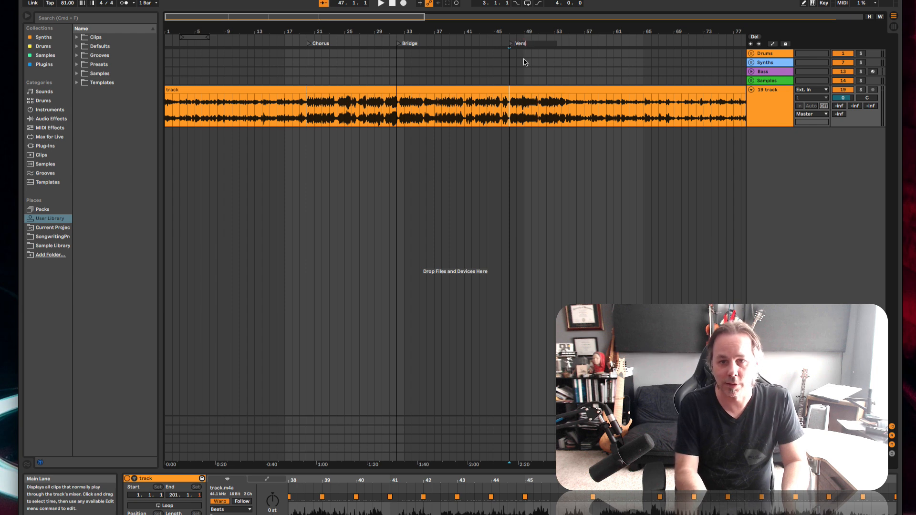
type("e 2")
key("Return")
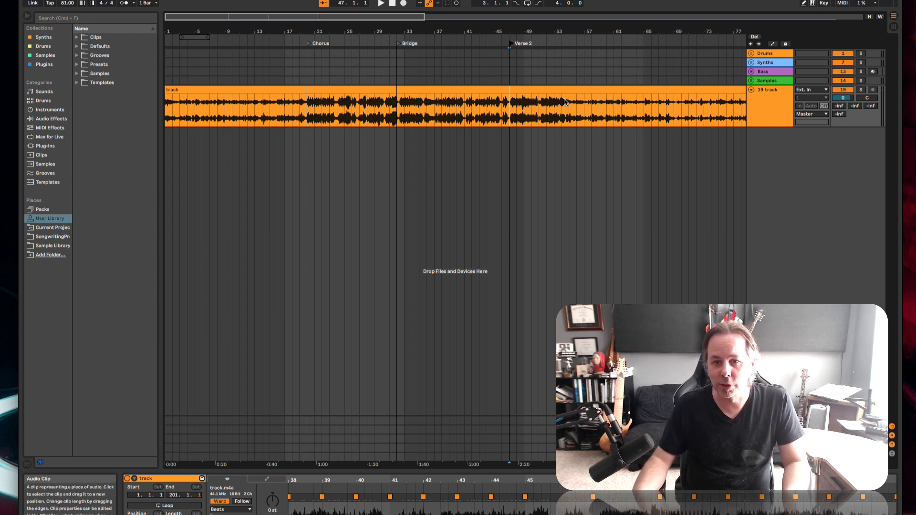
Step: Add a locator named "Quiet Chorus" at bar 62 of the reference track
left_click(621, 113)
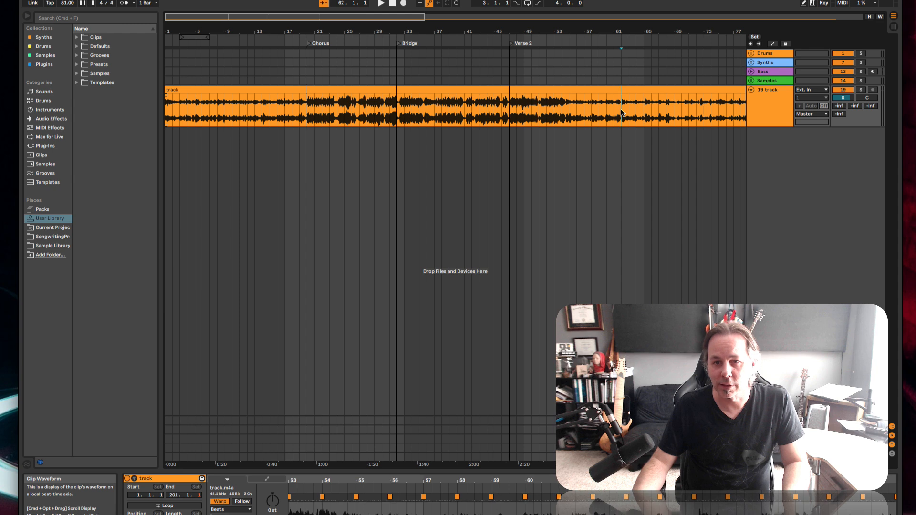
right_click(622, 43)
left_click(644, 65)
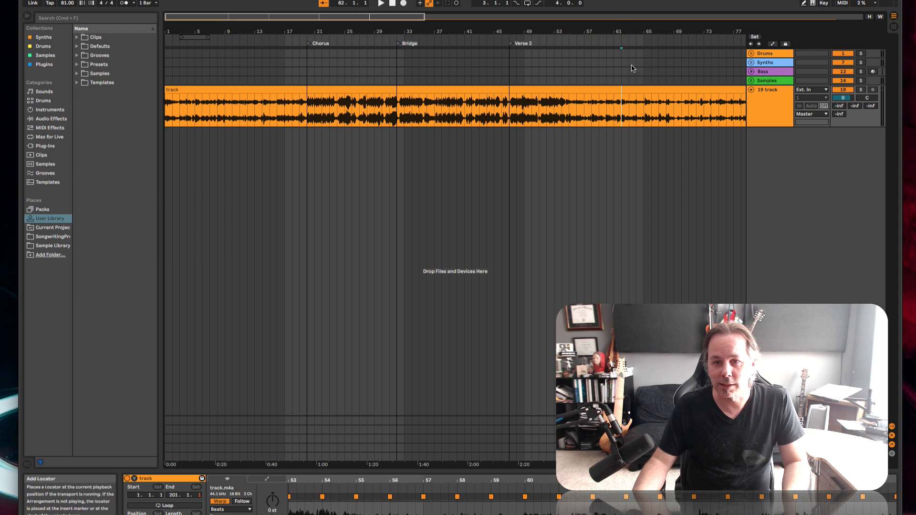
type("Quiet Chorus")
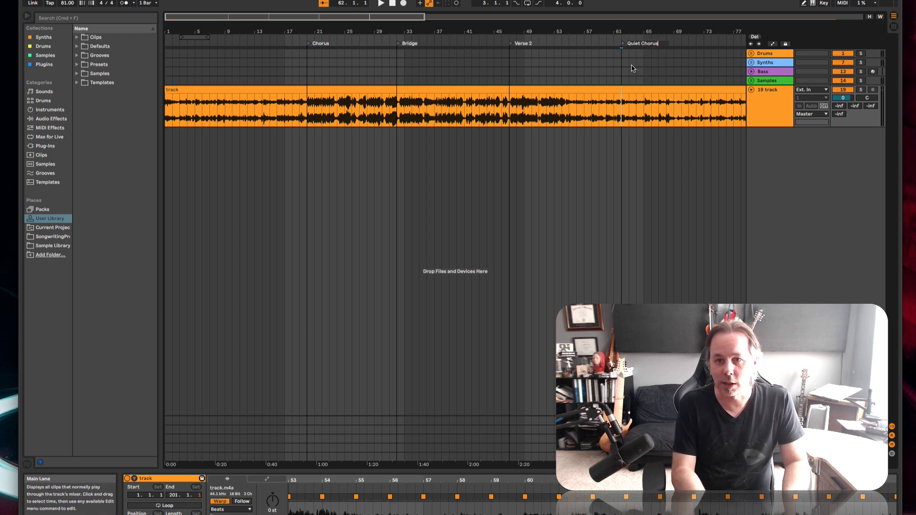
key("Return")
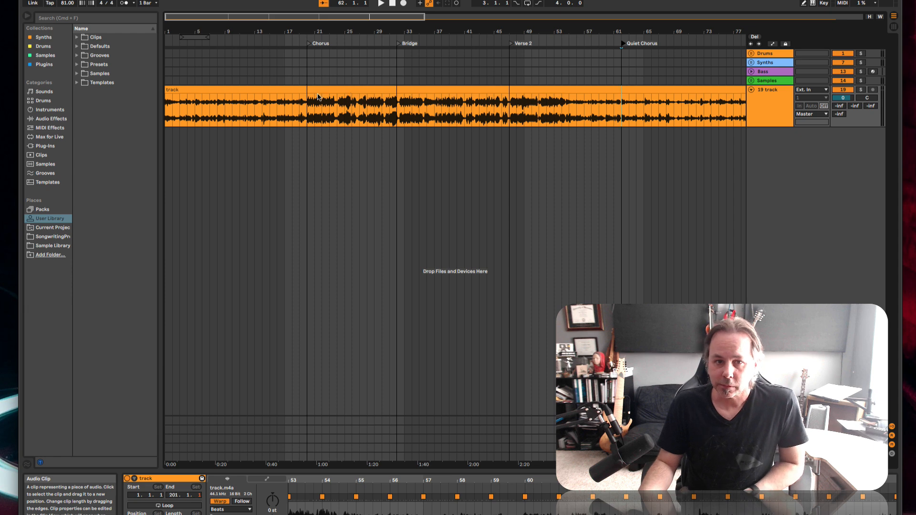
Step: Move the reference audio track above the Drums group so that it is the first track
left_click(354, 92)
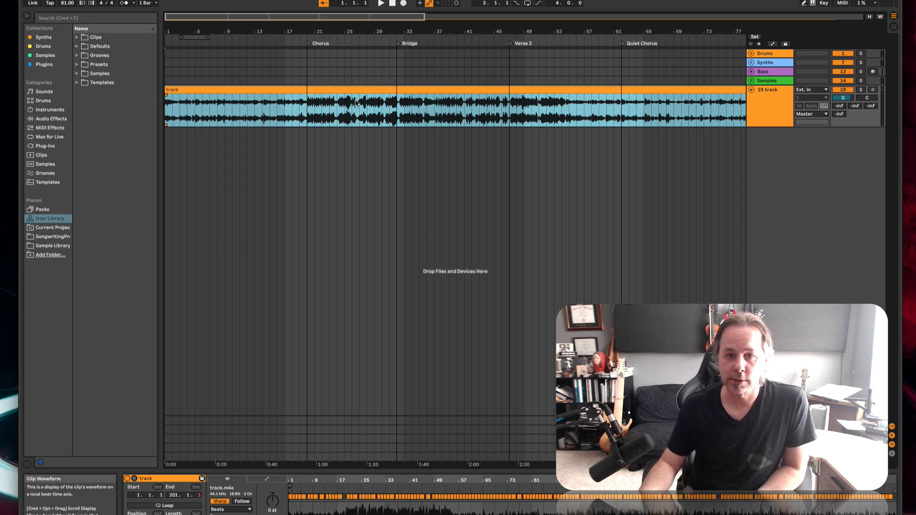
left_click(330, 89)
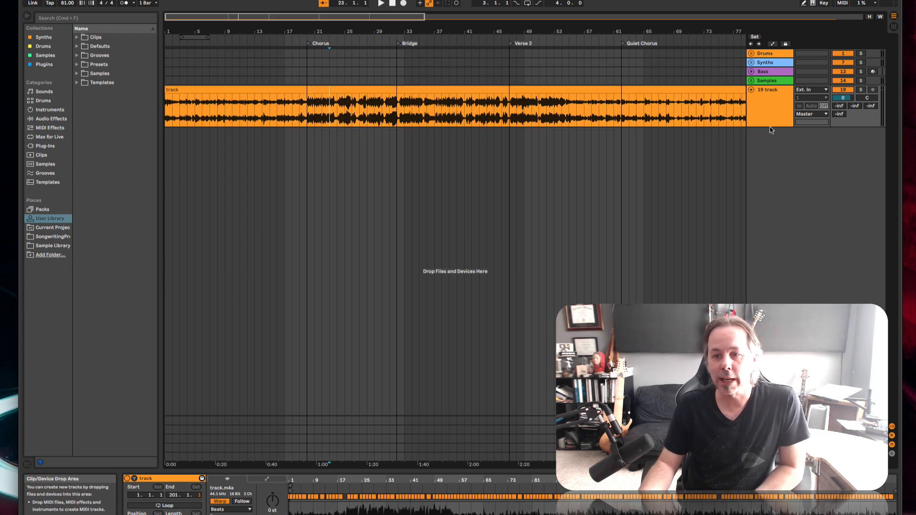
left_click_drag(760, 95, 762, 54)
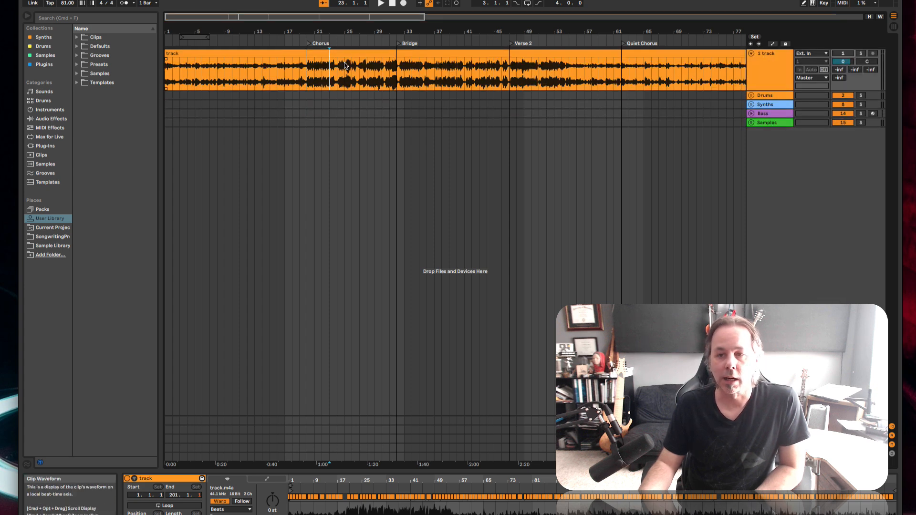
Step: Mute and unmute the reference track to demonstrate comparing it with the rest of the set
left_click(842, 56)
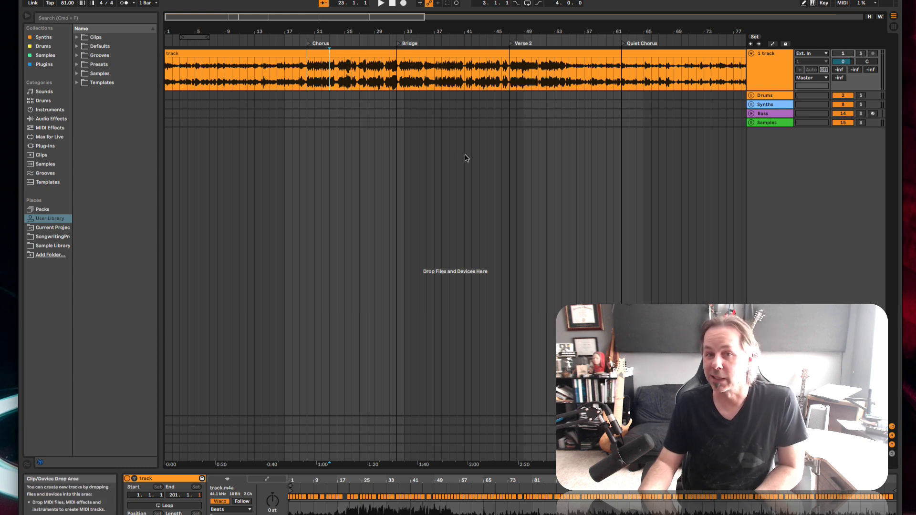
left_click(842, 54)
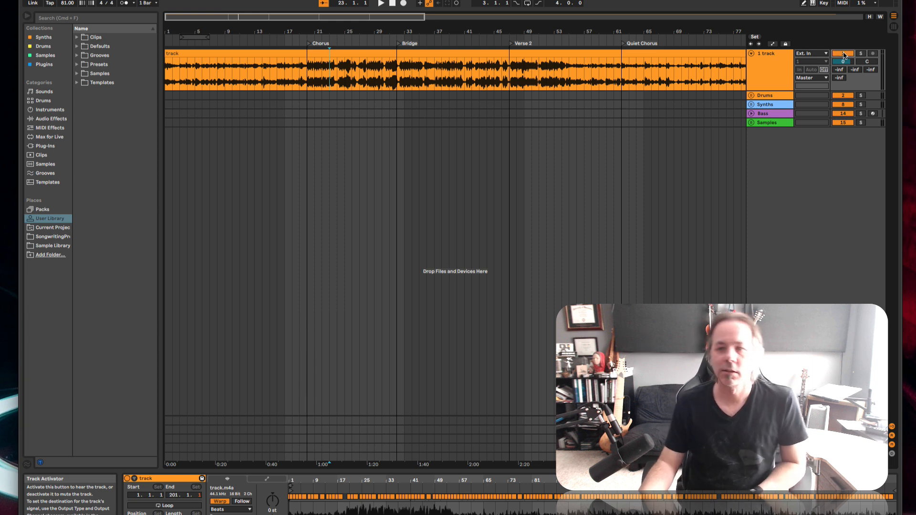
left_click(843, 55)
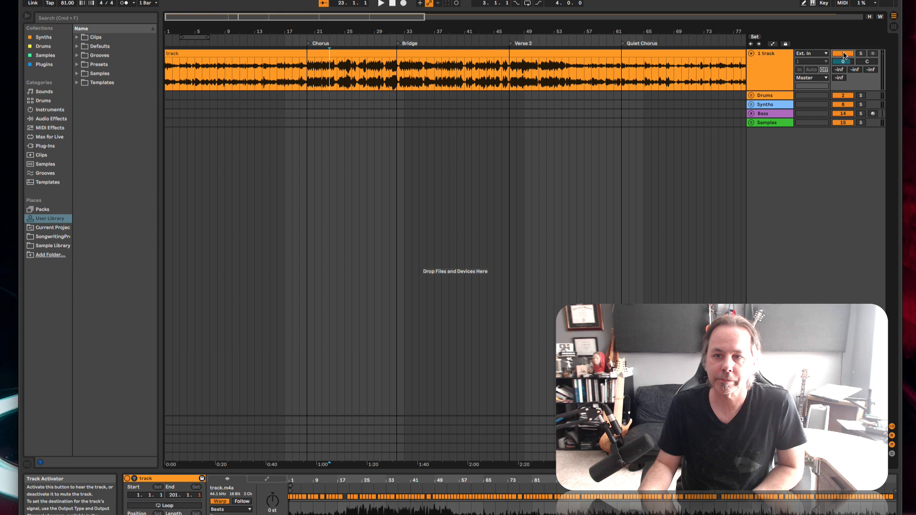
left_click(841, 56)
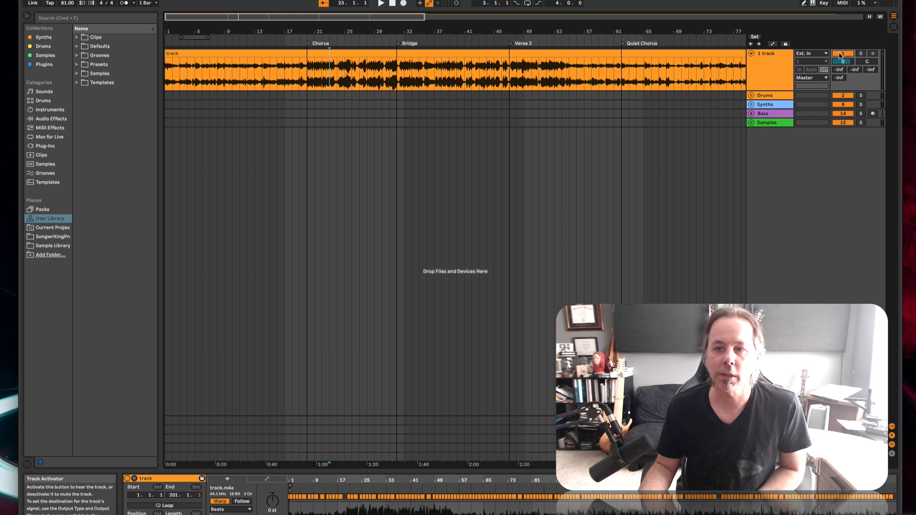
left_click(591, 55)
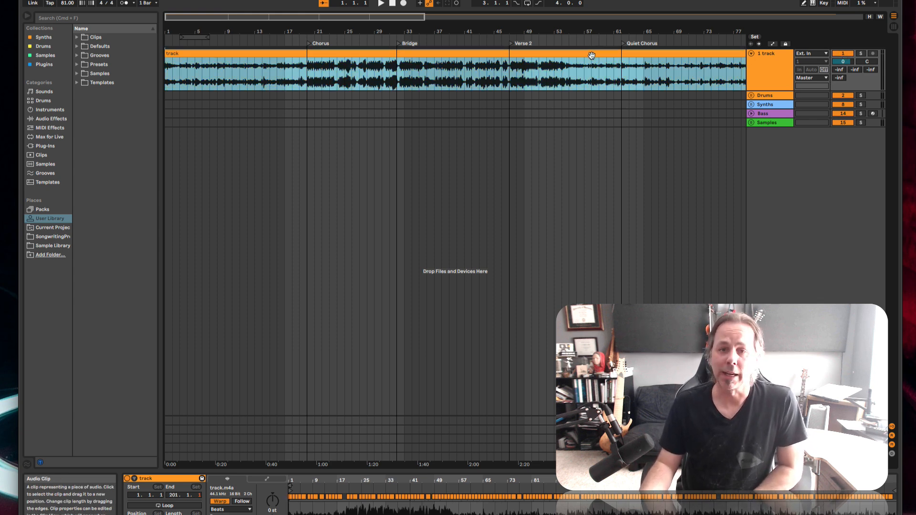
left_click(583, 1)
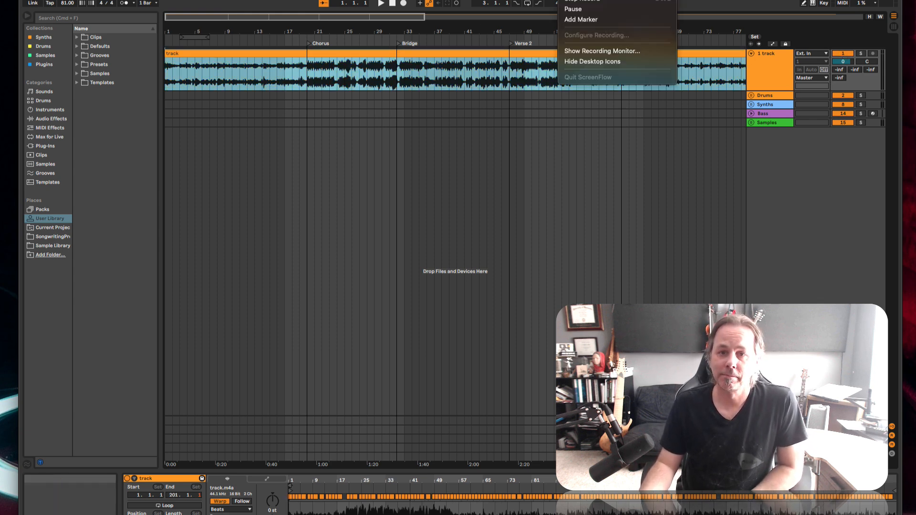